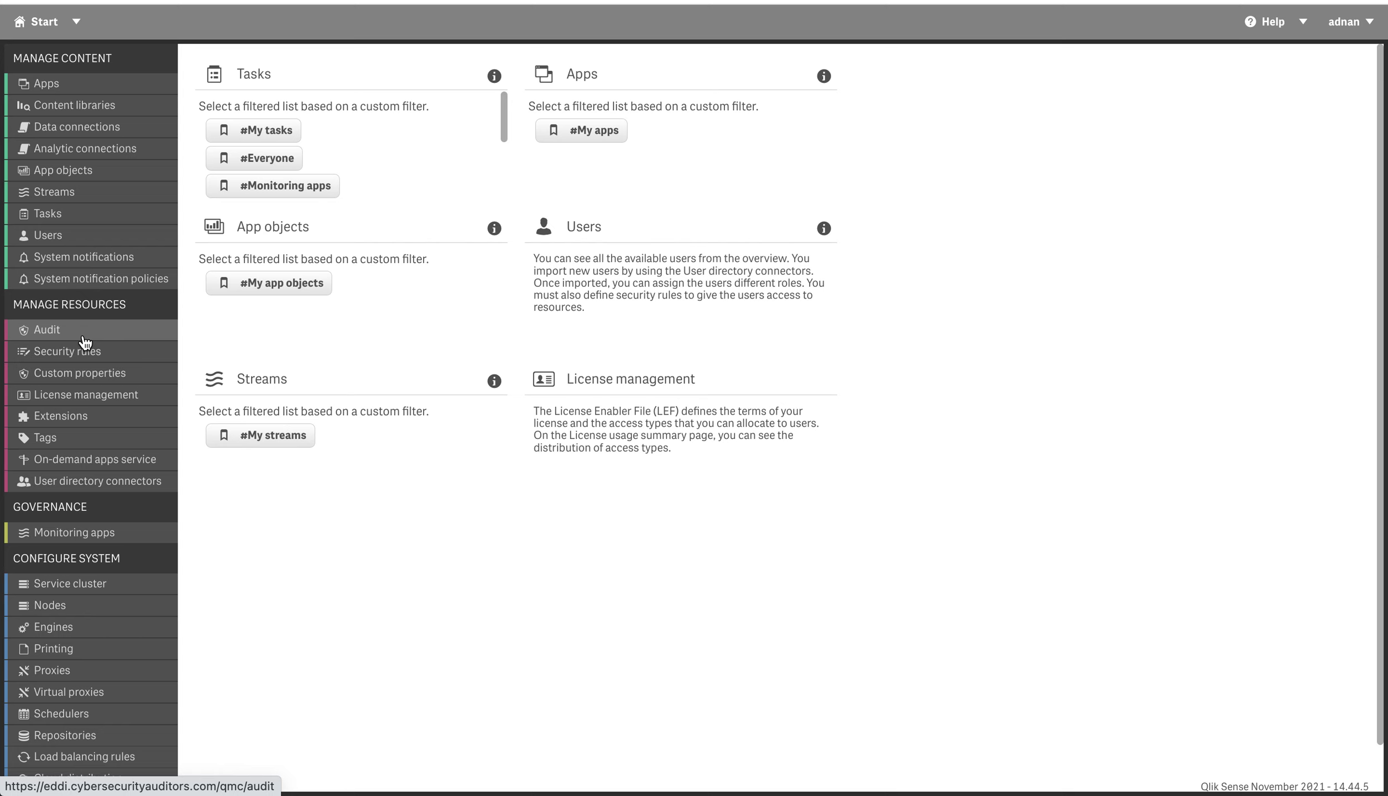
Open the Audit page from the MANAGE RESOURCES section of the QMC start page
{"action": "left_click", "coordinate": [84, 338]}
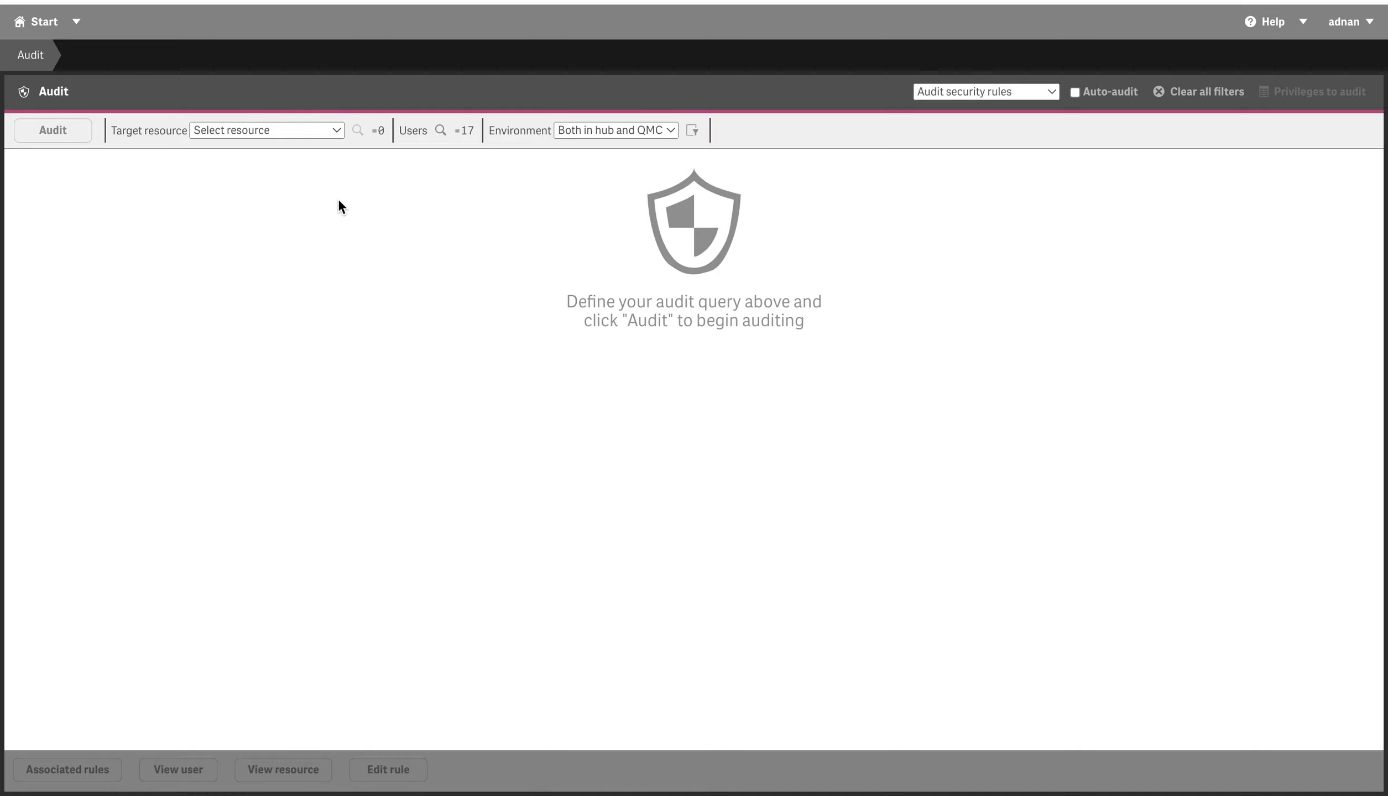
Audit Apps filtered to user Name = demo, revealing Read on three apps
{"action": "left_click", "coordinate": [332, 132]}
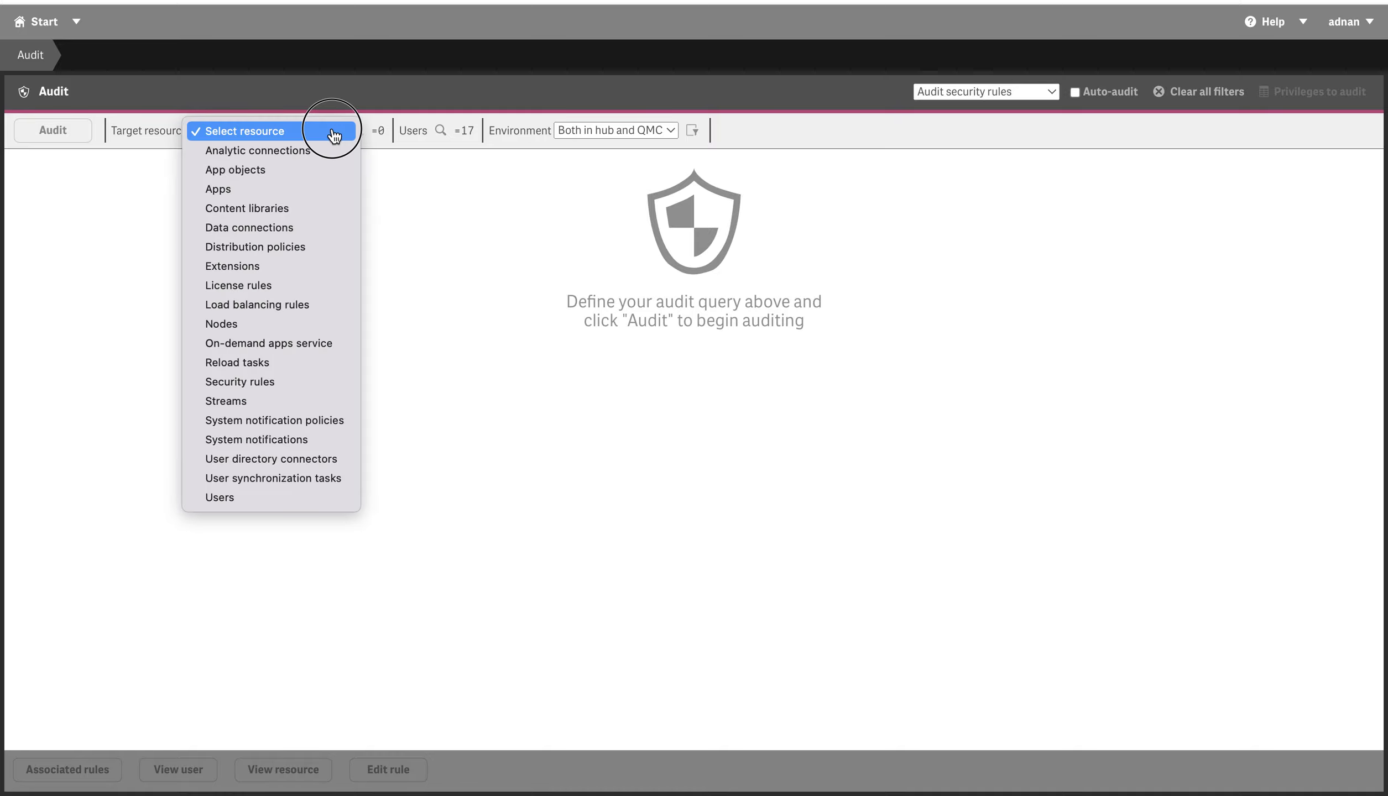
{"action": "left_click", "coordinate": [281, 191]}
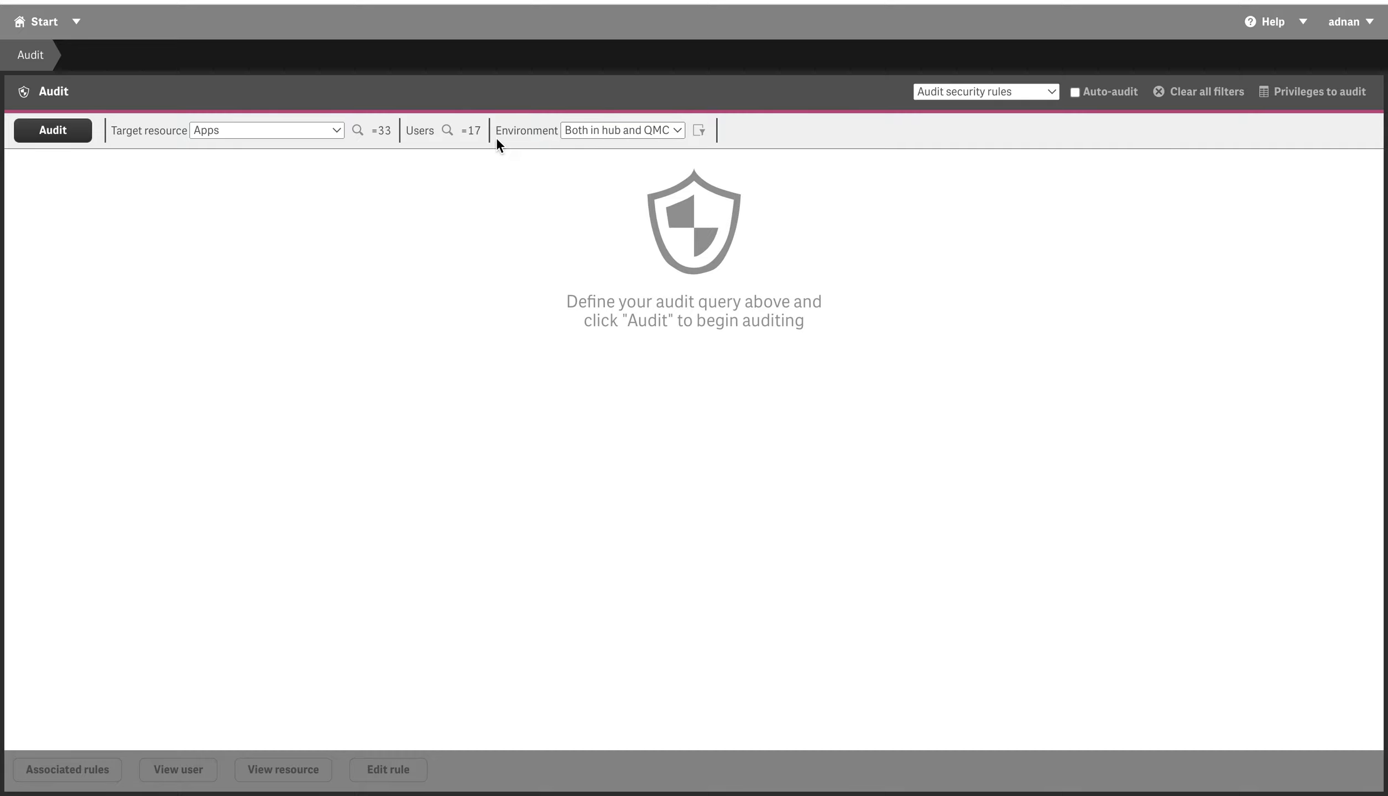
{"action": "left_click", "coordinate": [447, 131]}
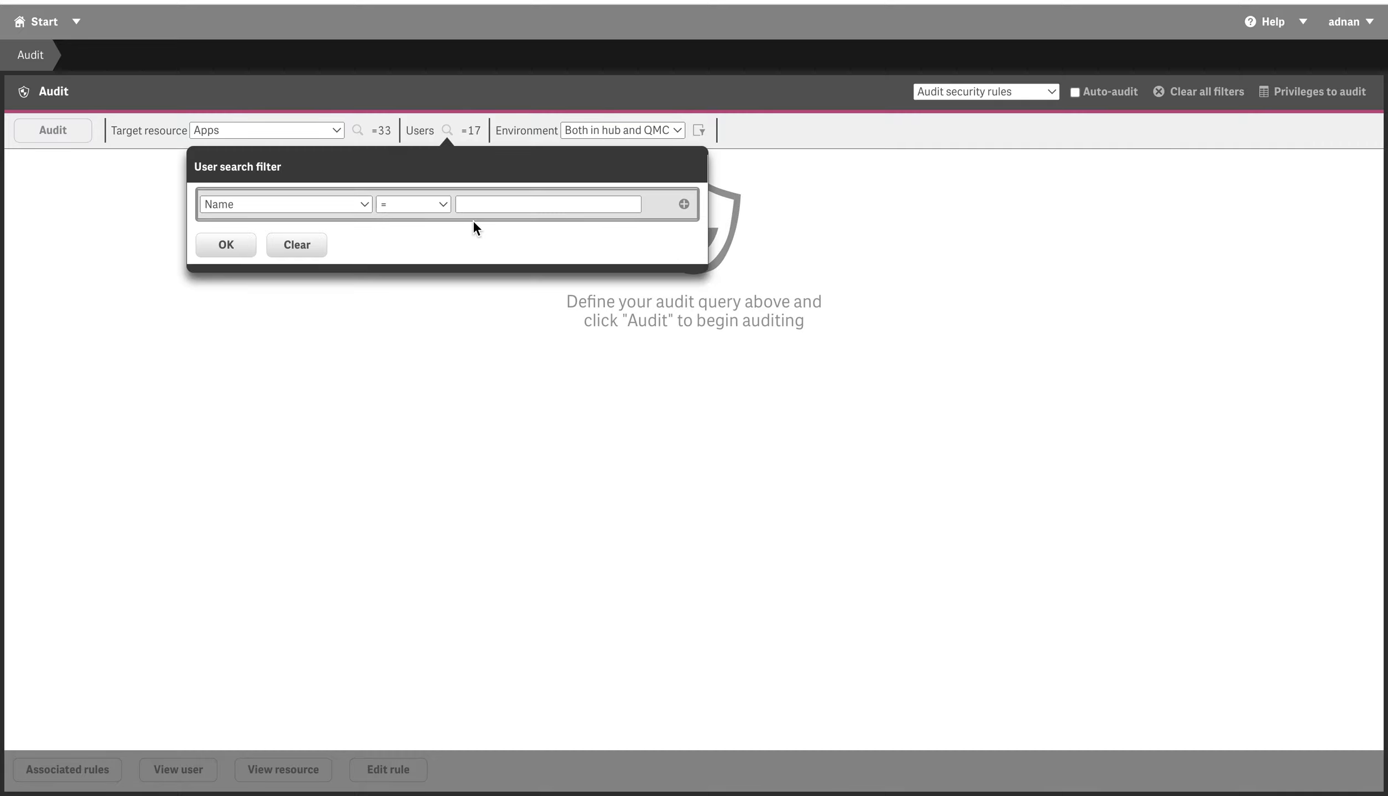
{"action": "left_click", "coordinate": [484, 205]}
{"action": "type", "text": "demo"}
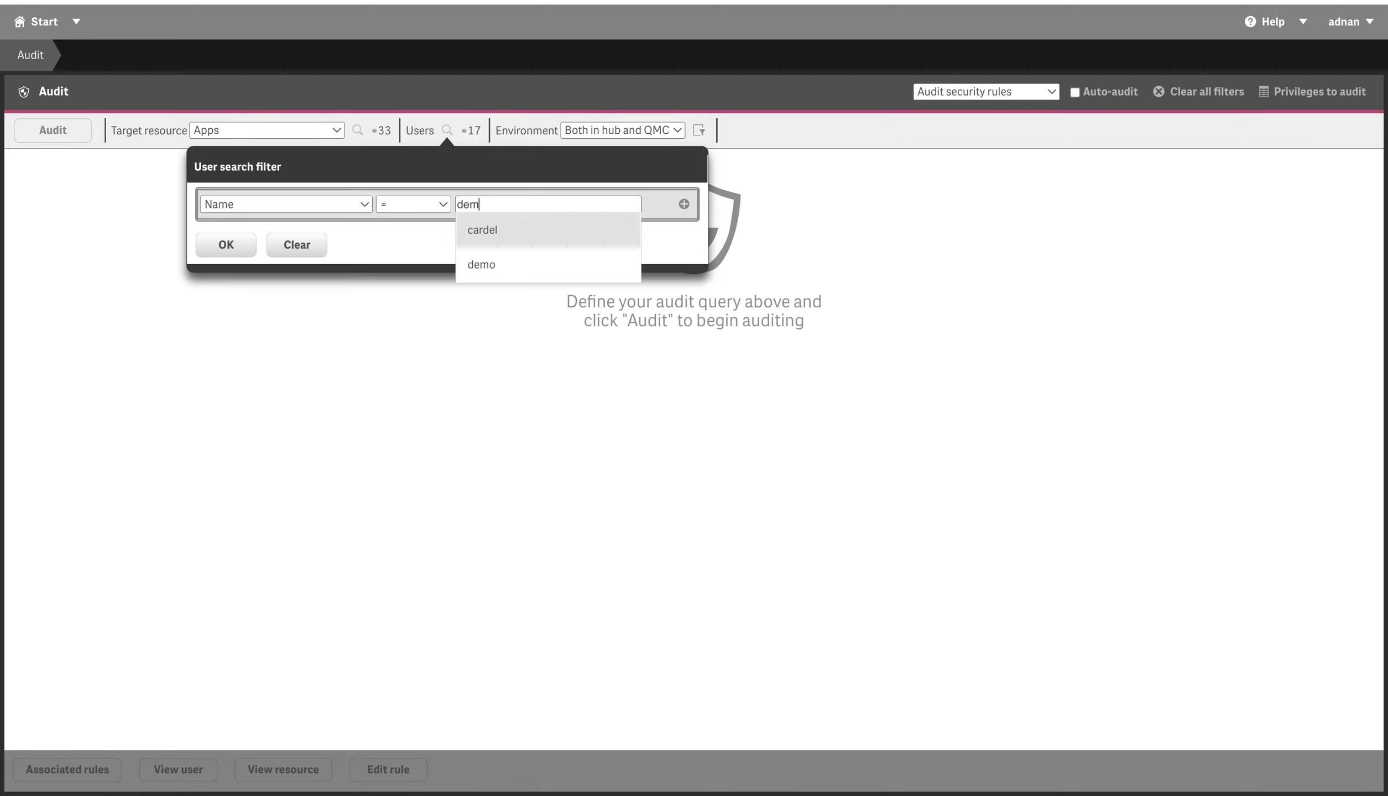
{"action": "left_click", "coordinate": [480, 231]}
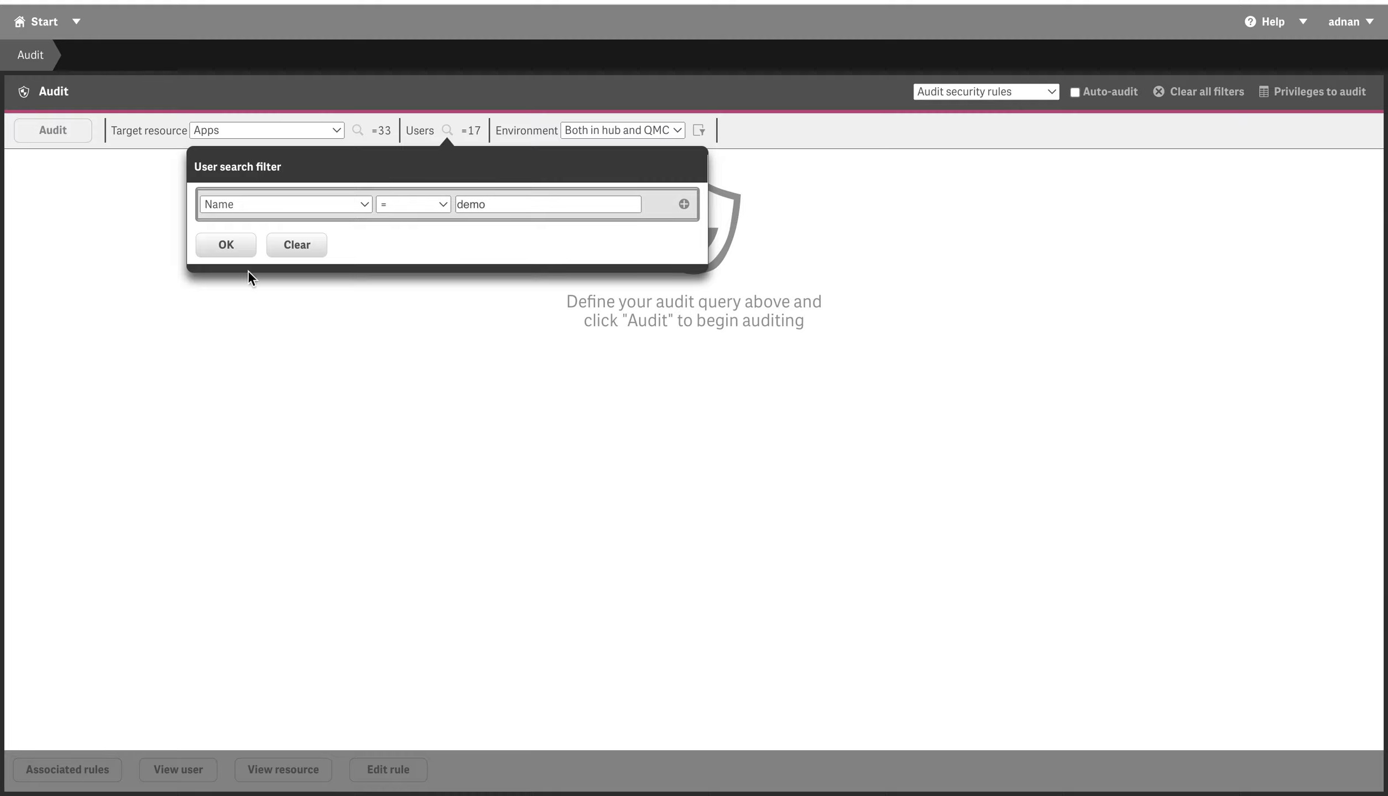
{"action": "left_click", "coordinate": [220, 244]}
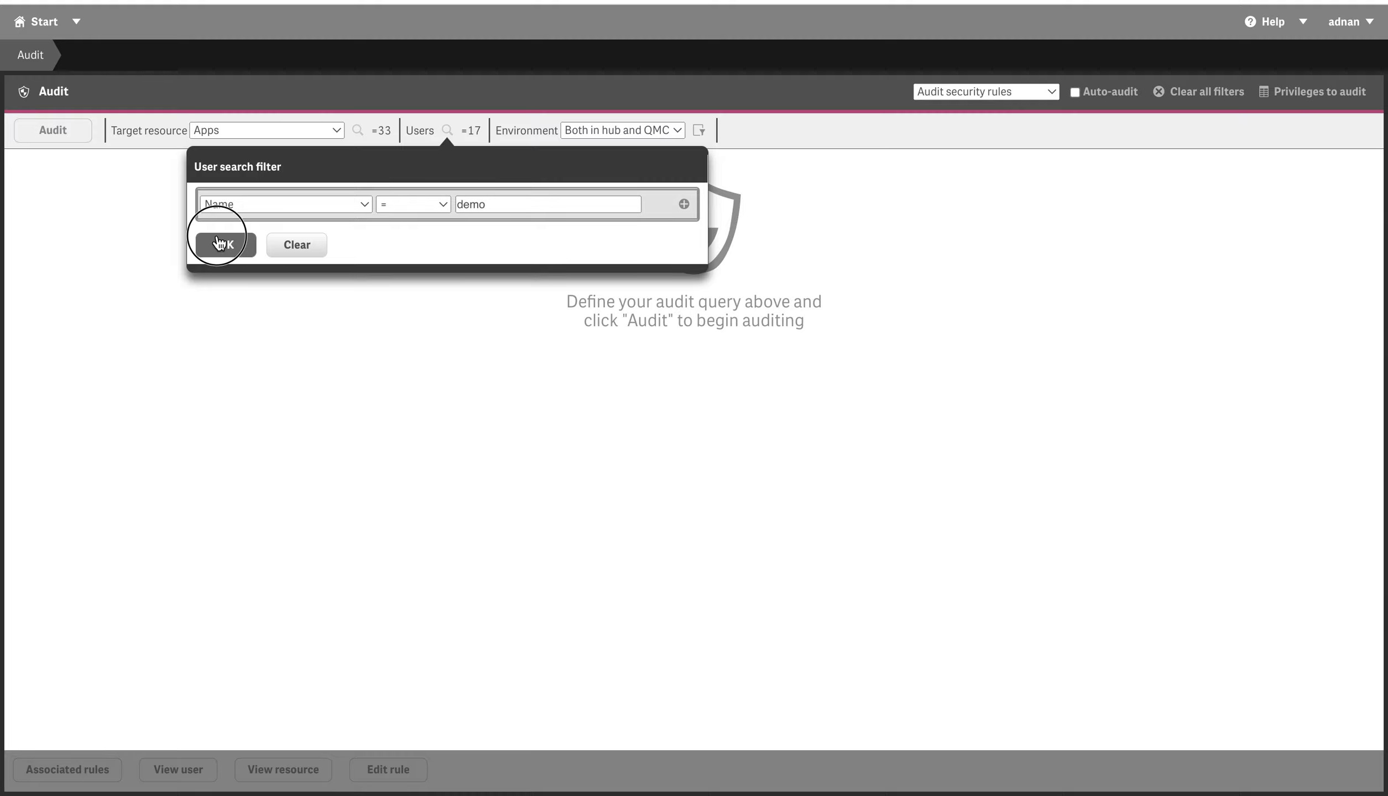
{"action": "left_click", "coordinate": [61, 135]}
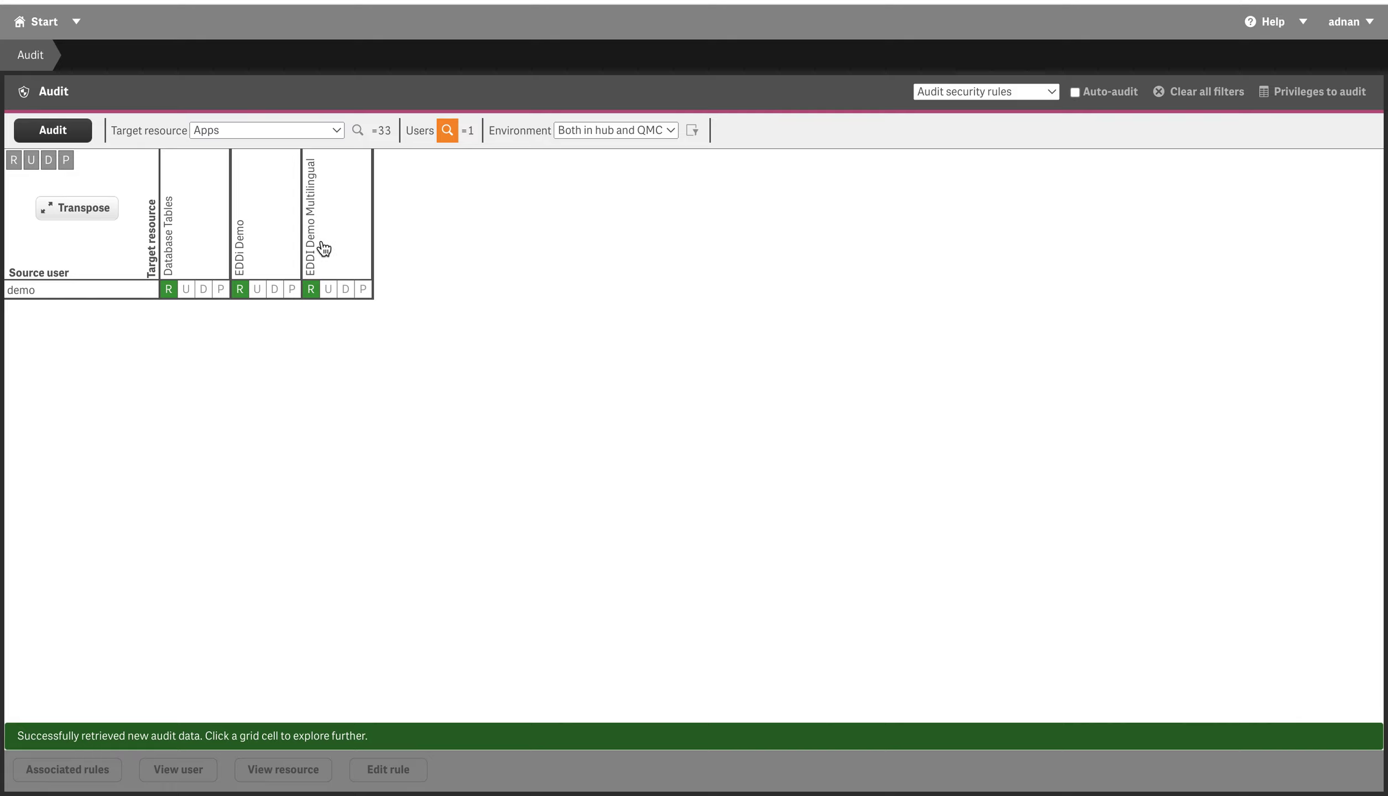
Open the demo user's edit panel beside the audit grid to view its tag and custom properties
{"action": "left_click", "coordinate": [52, 293]}
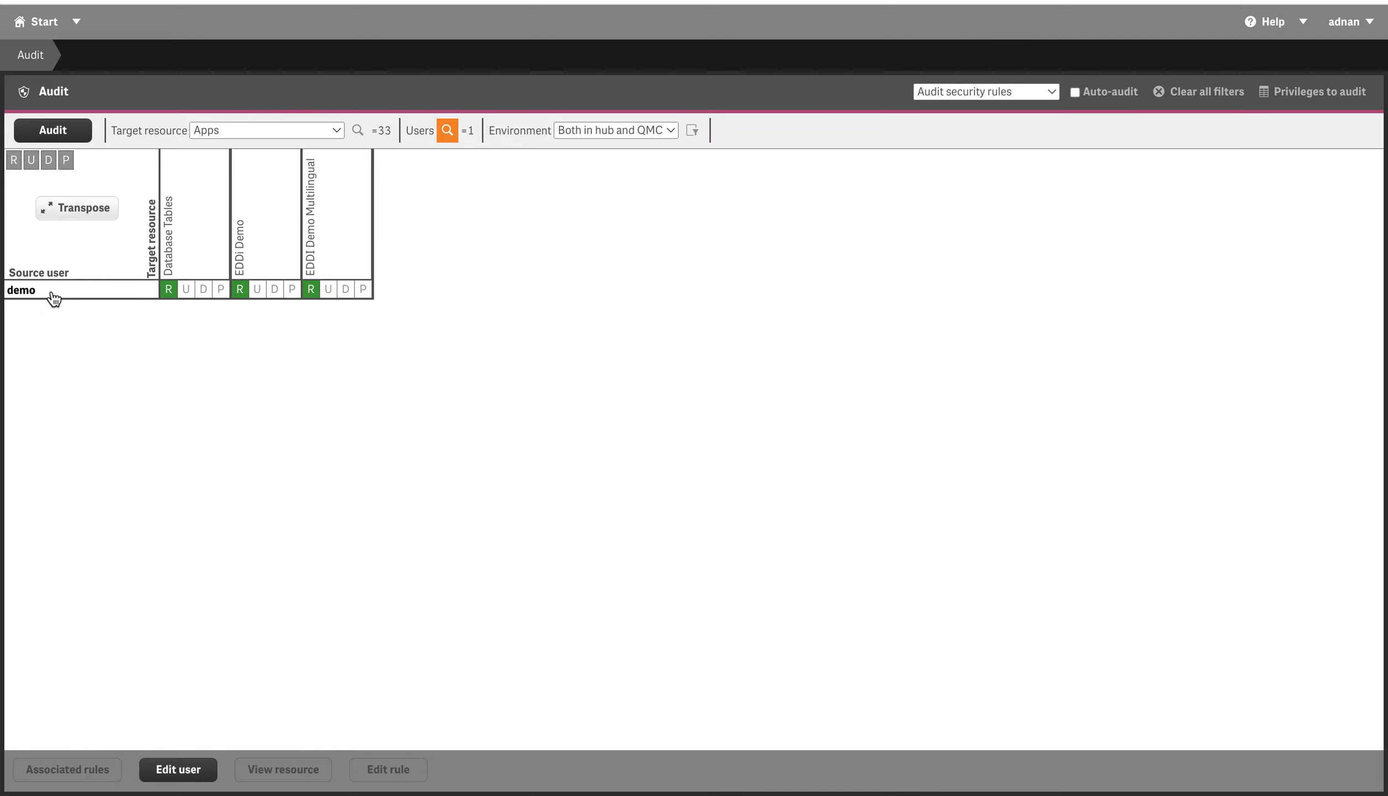
{"action": "double_click", "coordinate": [52, 292]}
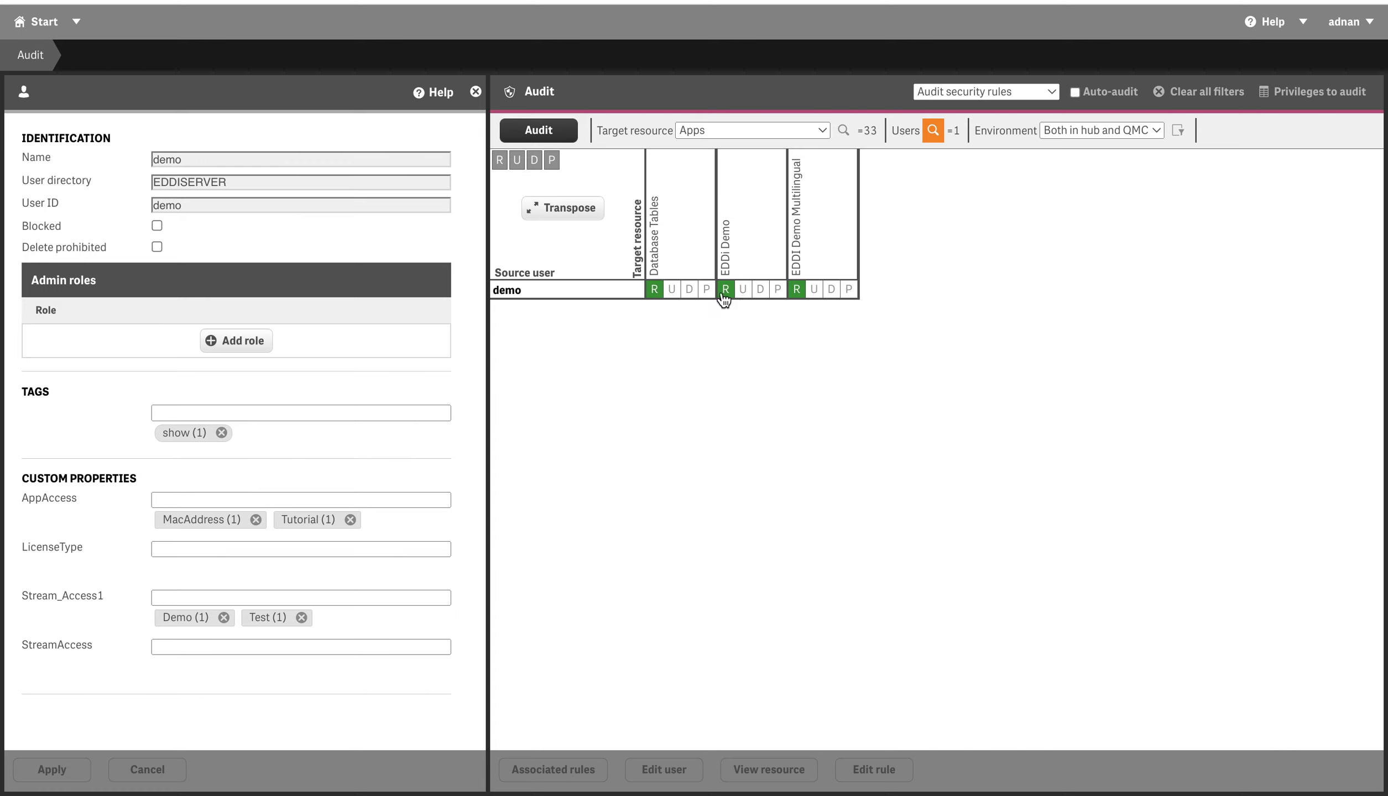
{"action": "left_click", "coordinate": [732, 133]}
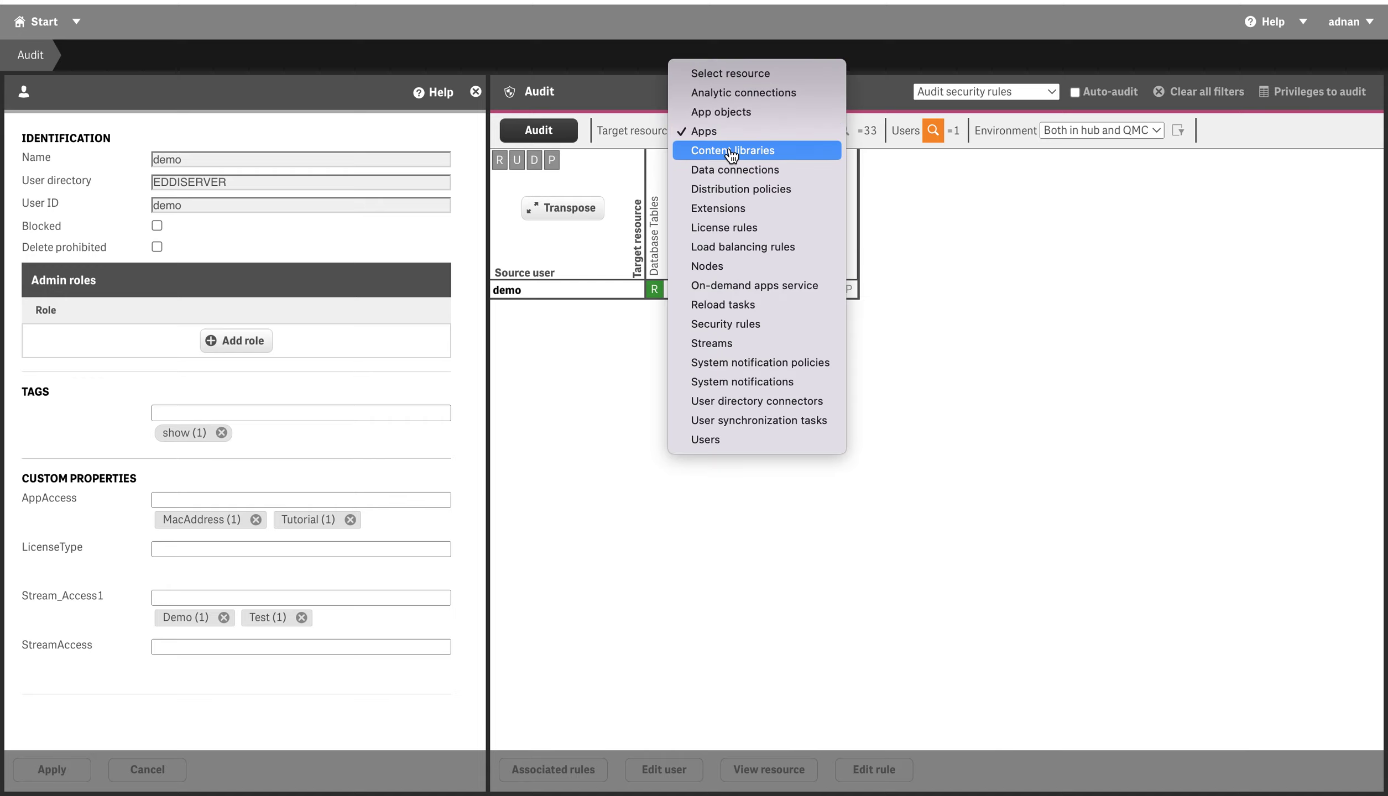
Retarget the audit to Content libraries and run it, showing demo's Read on Default
{"action": "left_click", "coordinate": [732, 156]}
{"action": "left_click", "coordinate": [555, 130]}
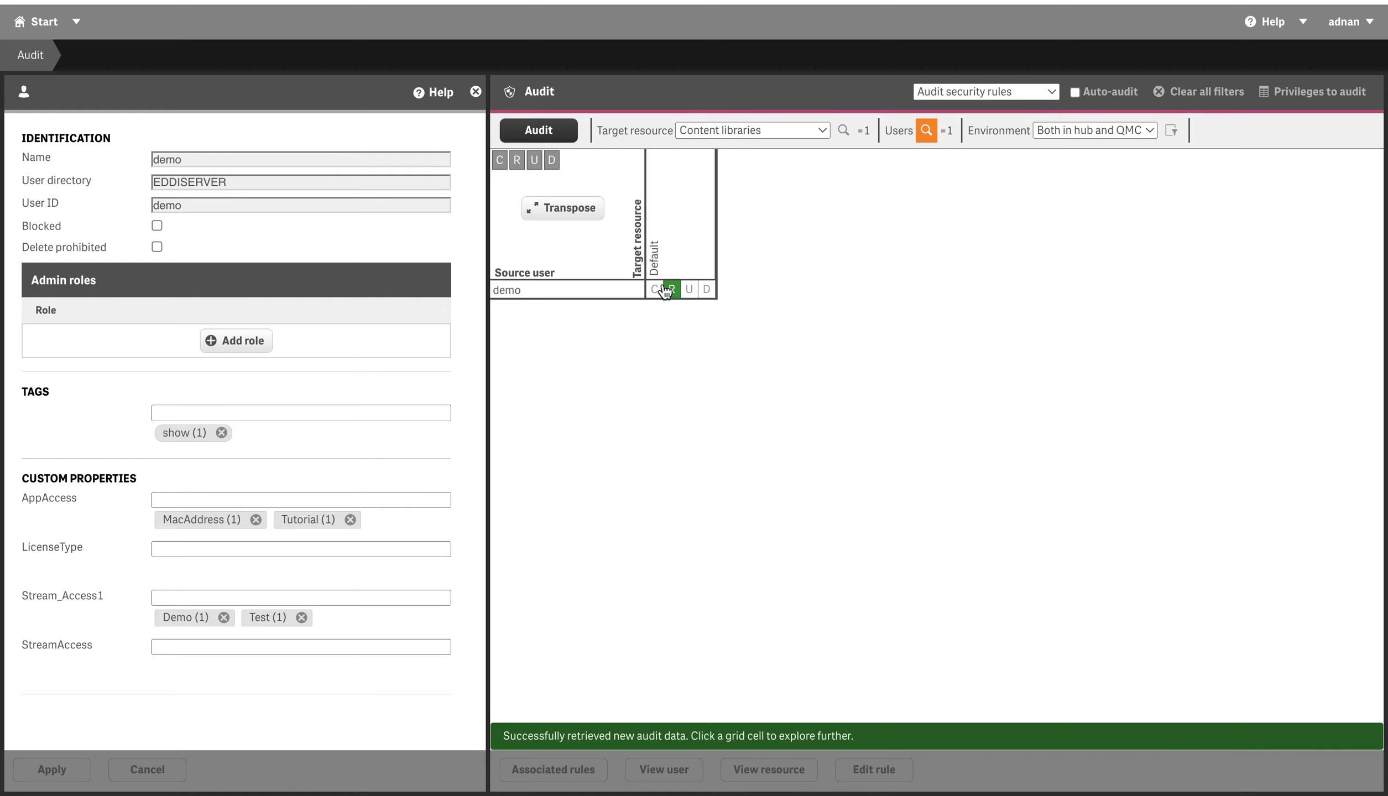
{"action": "left_click", "coordinate": [811, 133]}
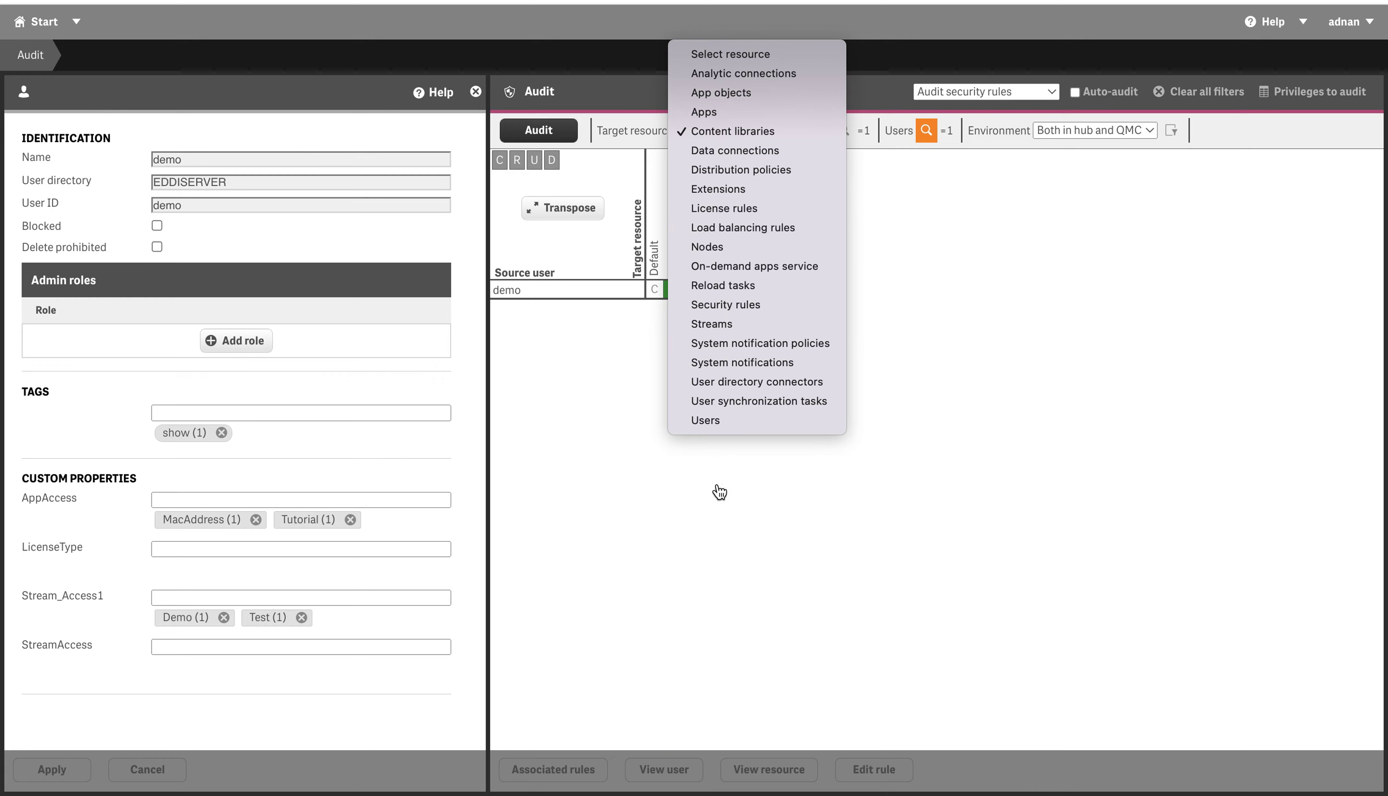
{"action": "left_click", "coordinate": [523, 519]}
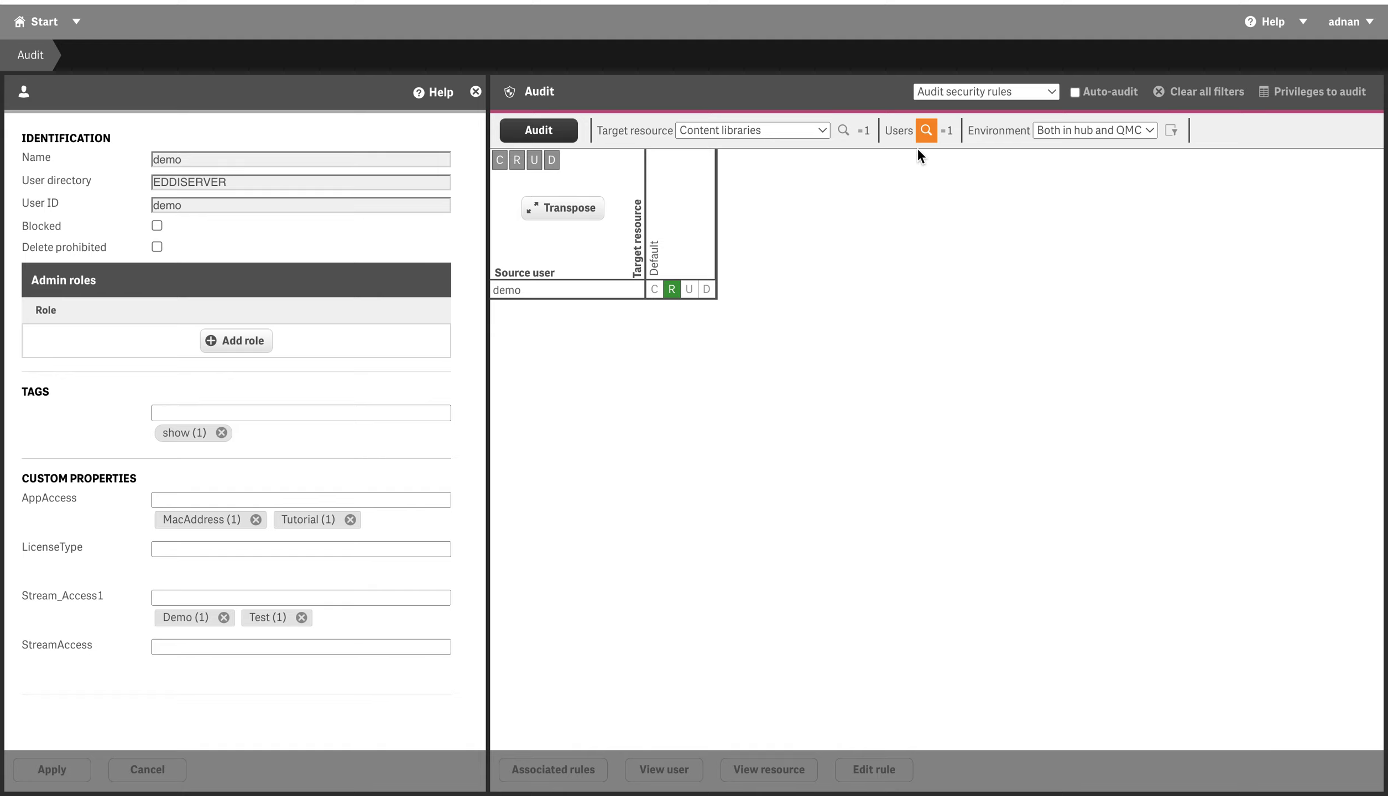
{"action": "left_click", "coordinate": [25, 31]}
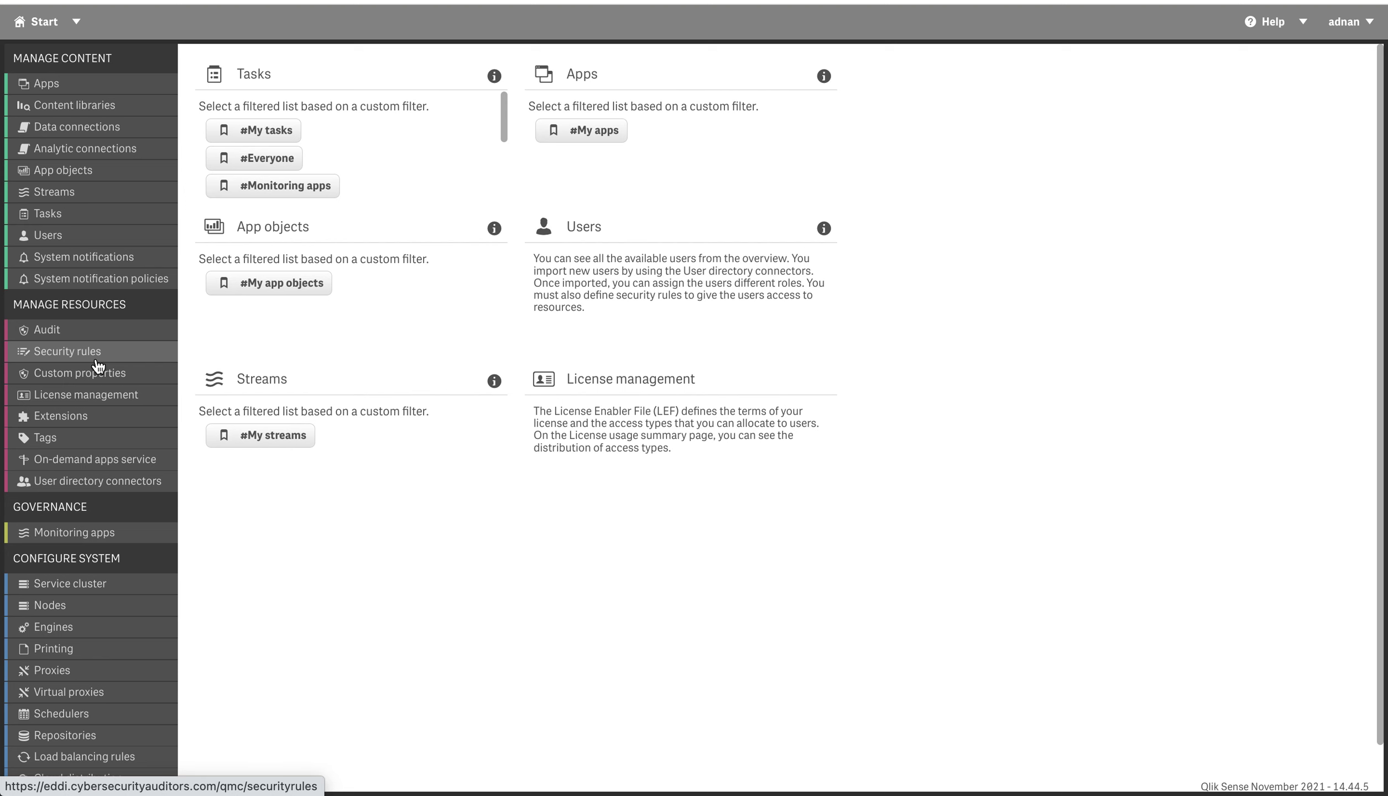
Go to Security rules and create a new rule
{"action": "left_click", "coordinate": [96, 358]}
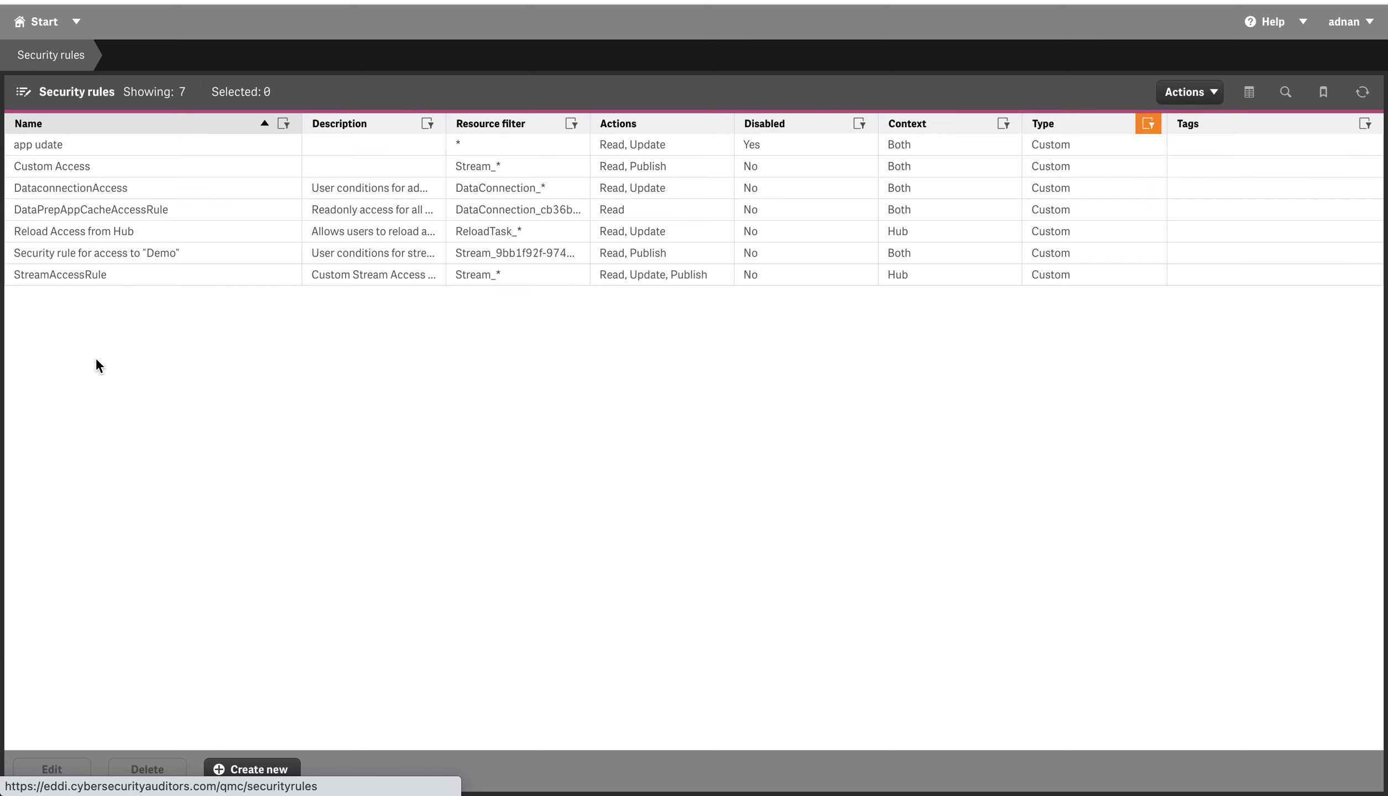
{"action": "left_click", "coordinate": [267, 774]}
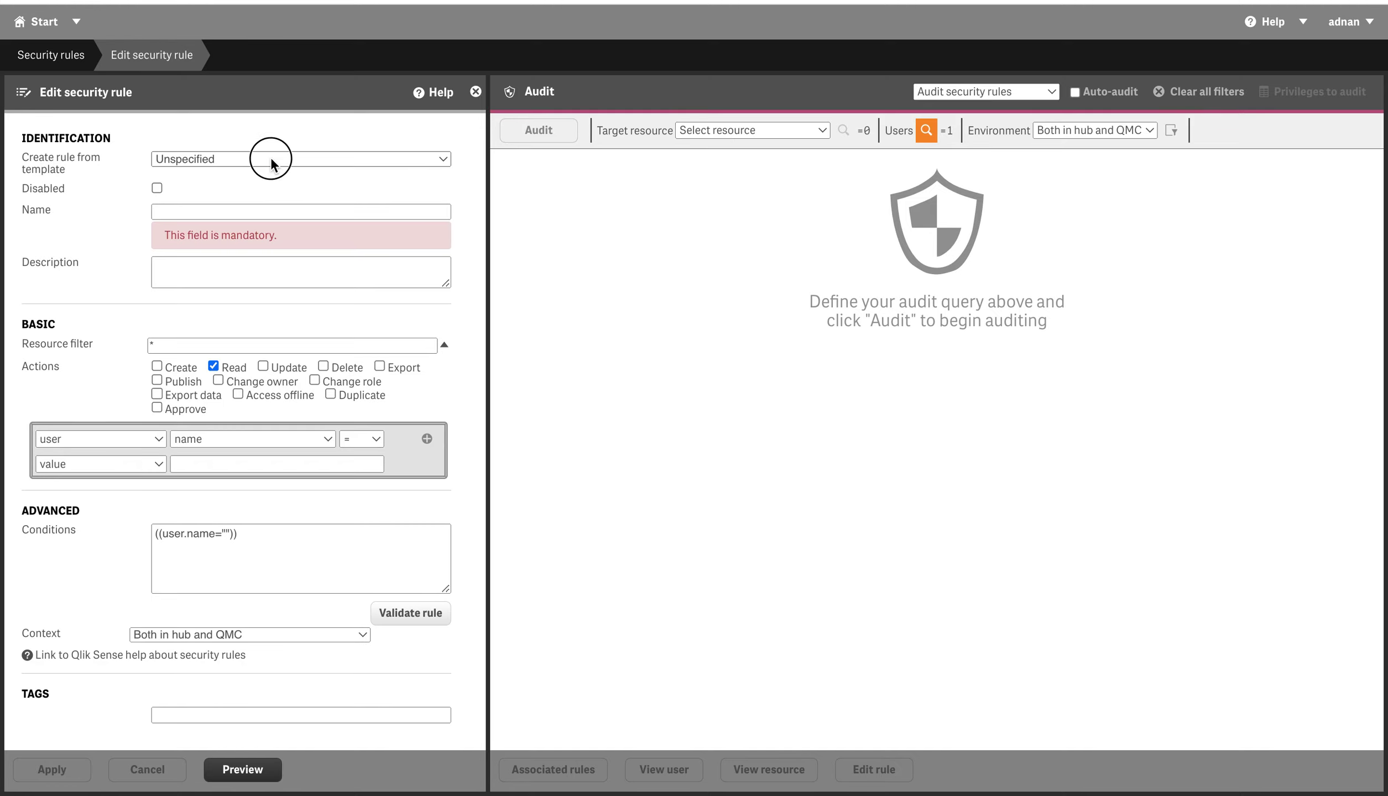
{"action": "left_click", "coordinate": [273, 160]}
Base the rule on the App access template and grant Read
{"action": "left_click", "coordinate": [253, 177]}
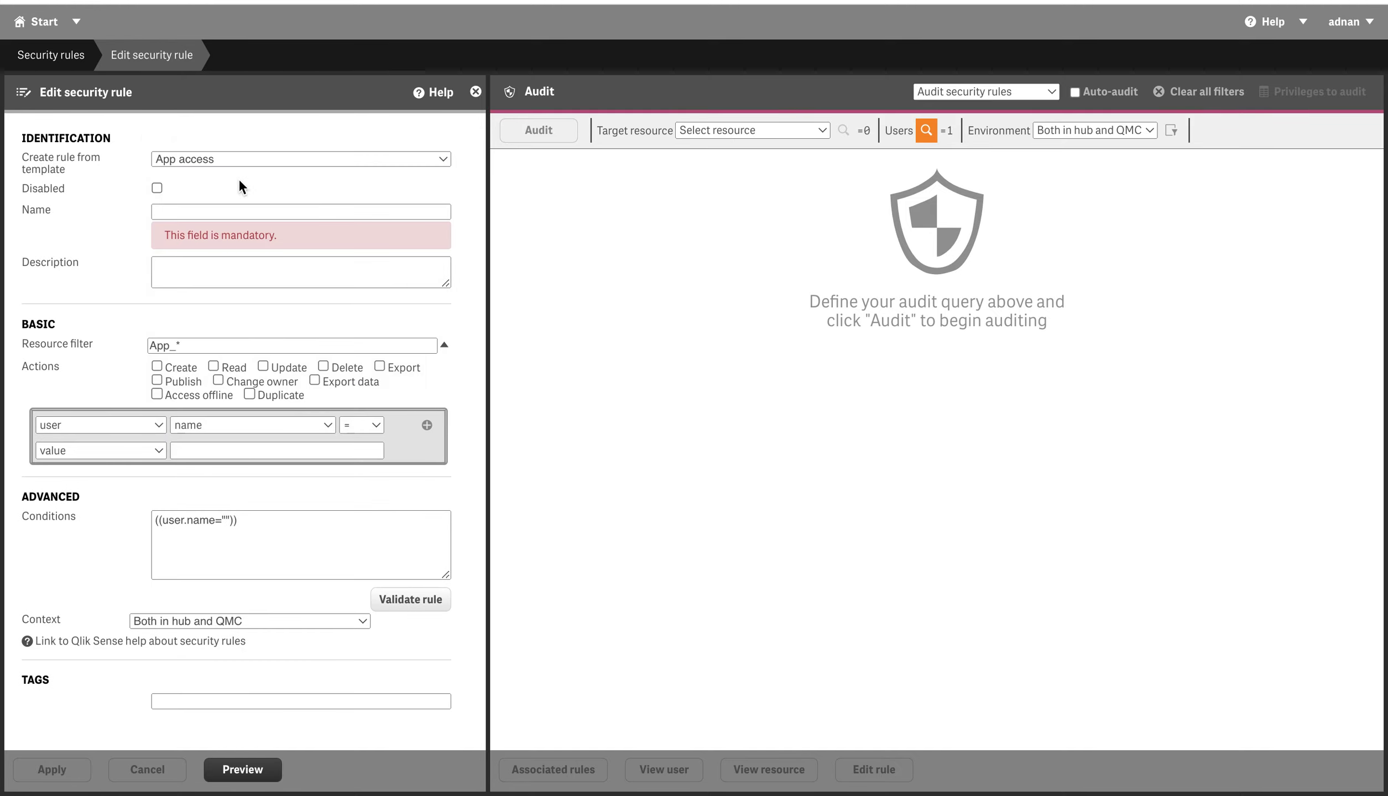
{"action": "left_click", "coordinate": [199, 211]}
{"action": "left_click", "coordinate": [172, 286]}
{"action": "left_click", "coordinate": [213, 366]}
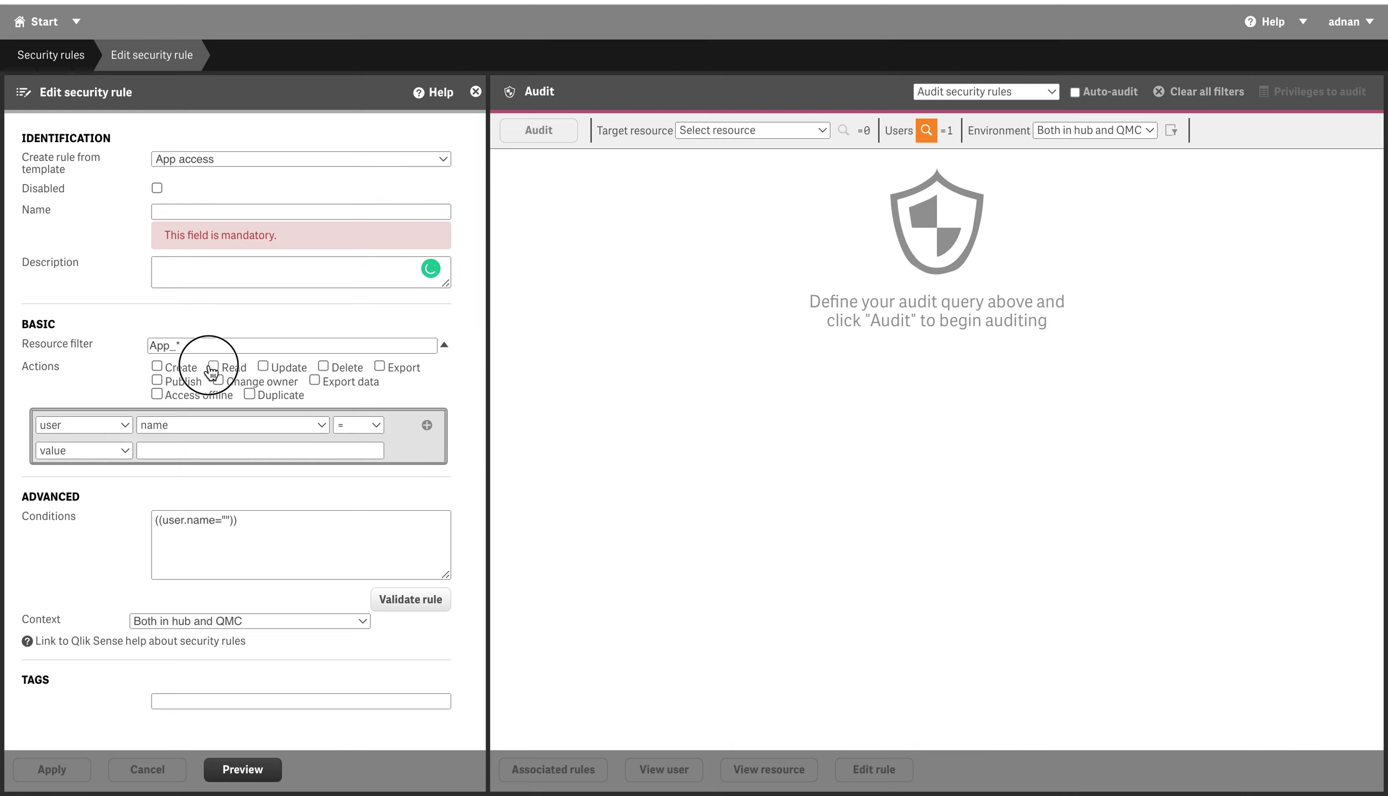
{"action": "left_click", "coordinate": [319, 425]}
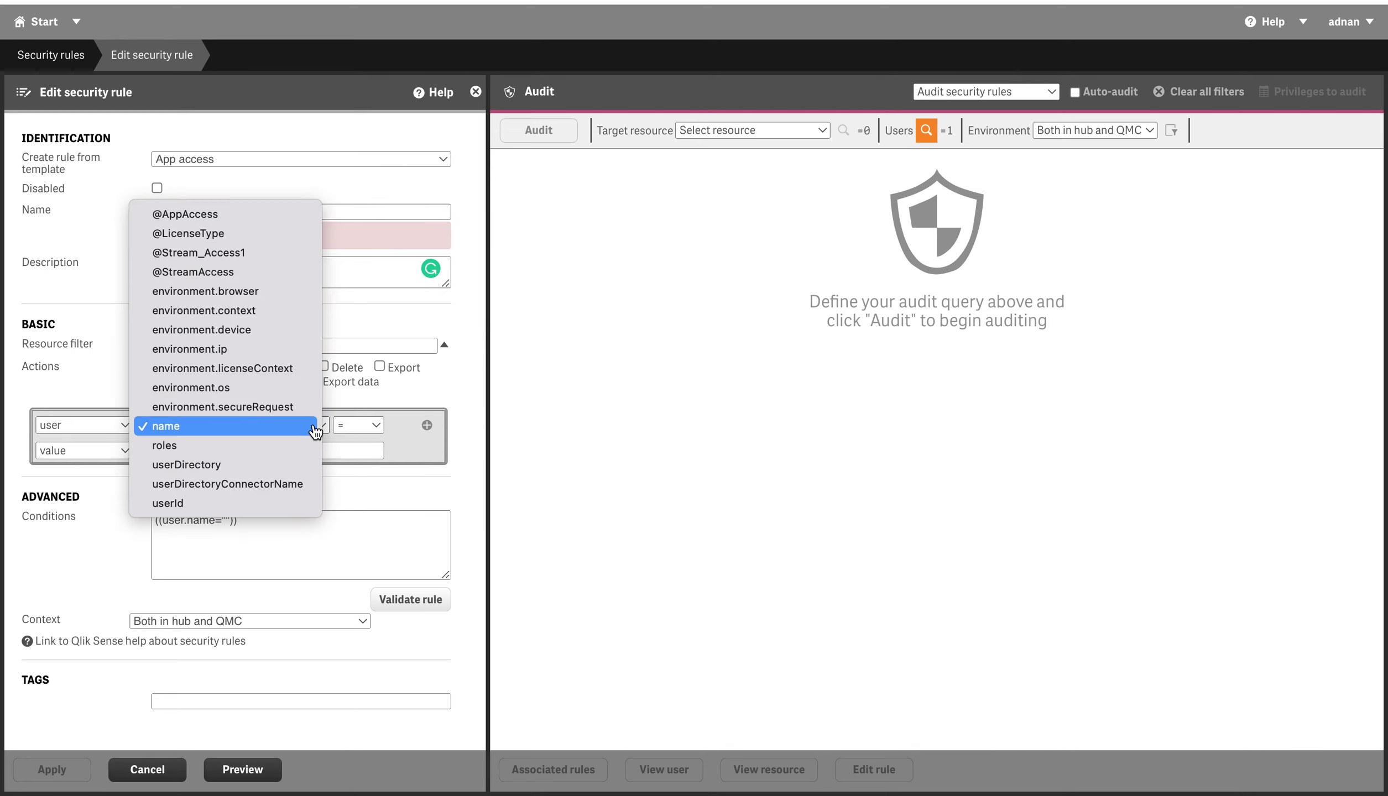
{"action": "left_click", "coordinate": [262, 214]}
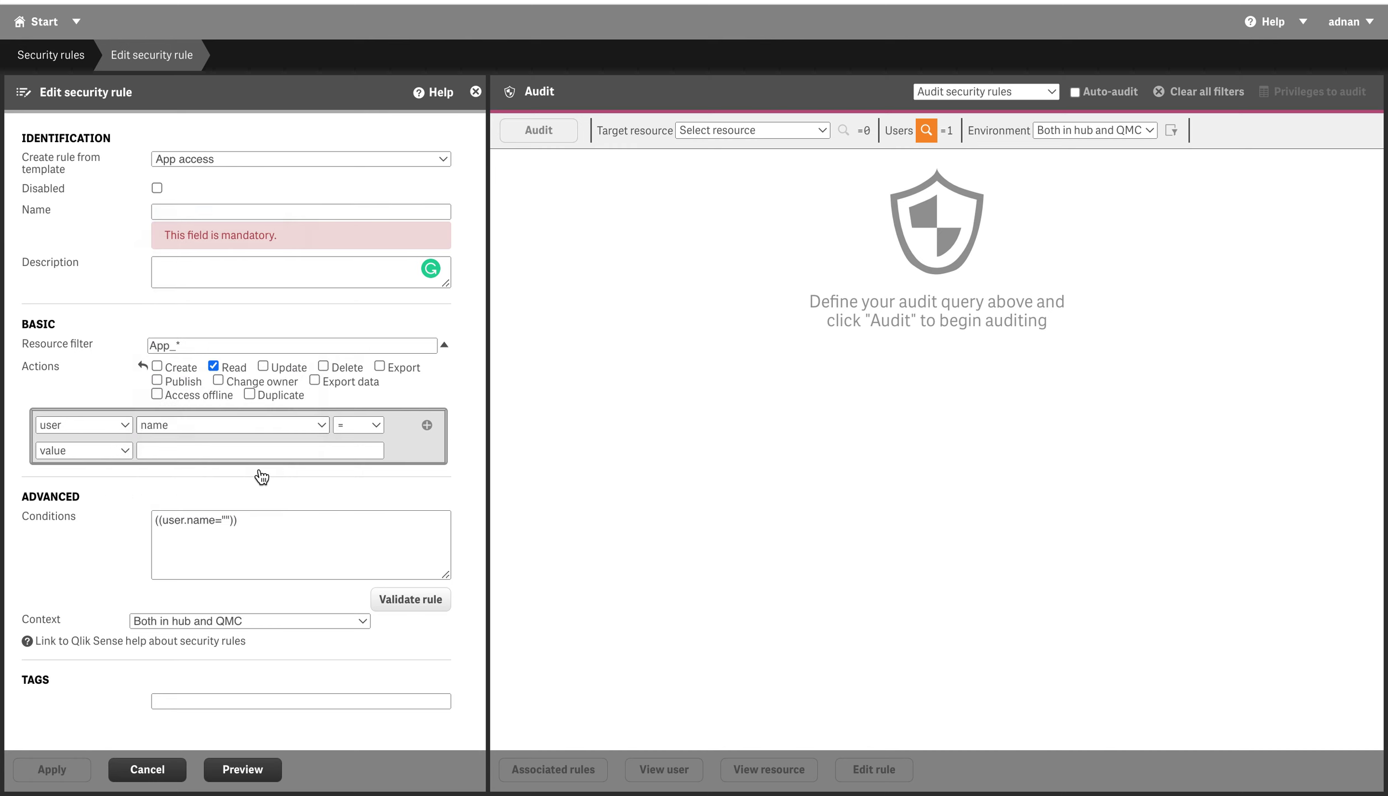
{"action": "left_click", "coordinate": [108, 453]}
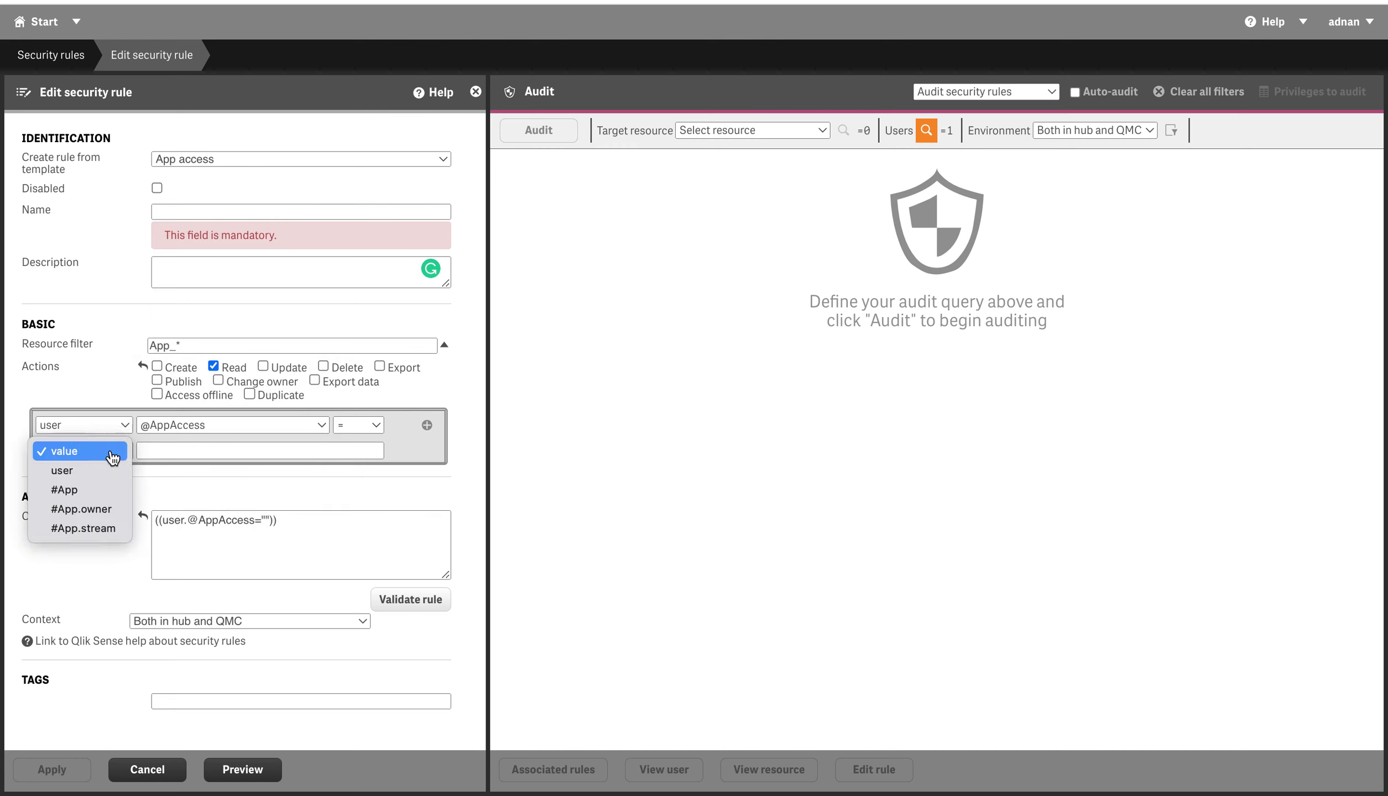
{"action": "left_click", "coordinate": [86, 490]}
{"action": "left_click", "coordinate": [145, 451]}
{"action": "left_click", "coordinate": [174, 450]}
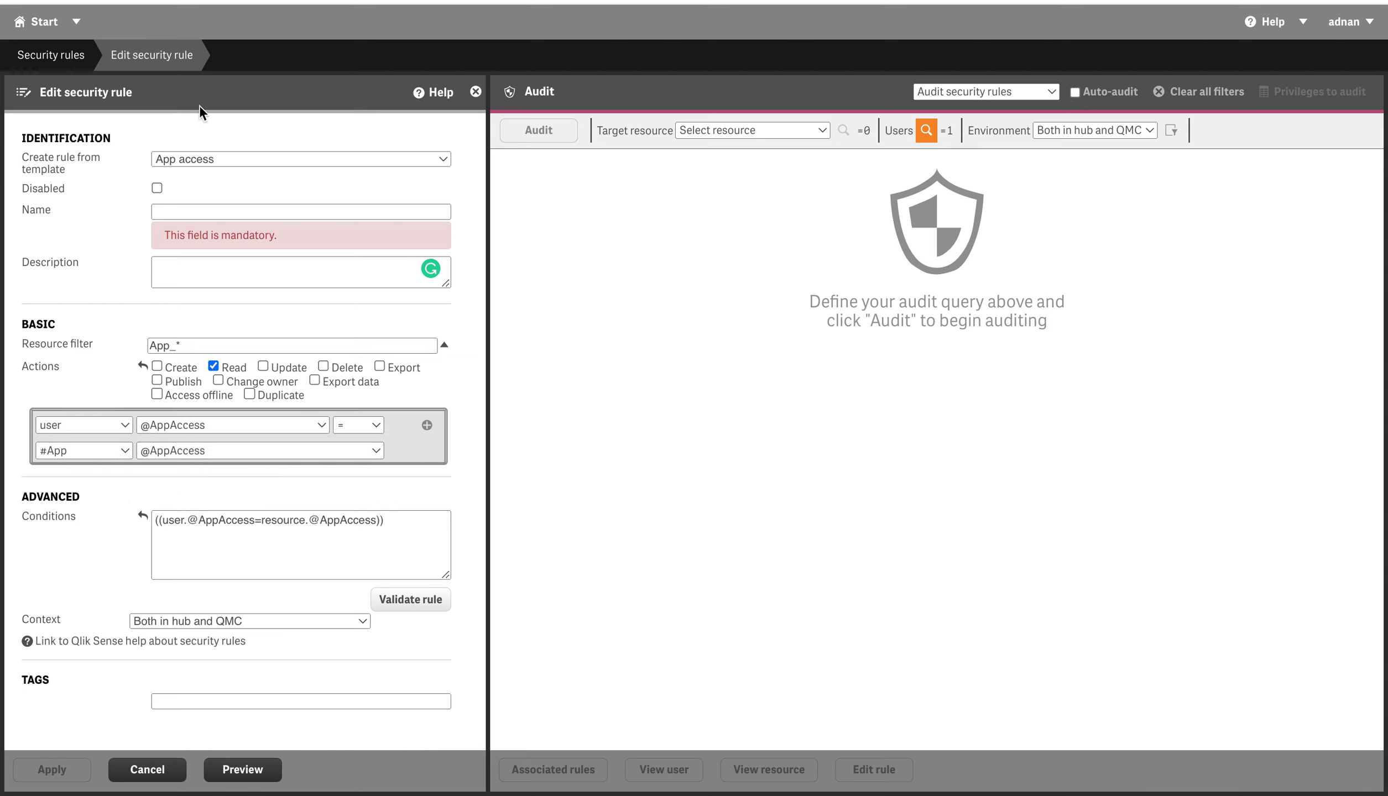
{"action": "left_click", "coordinate": [187, 210]}
Preview the rule, add Delete, and re-preview: demo gets Read and Delete on two apps
{"action": "left_click", "coordinate": [244, 770]}
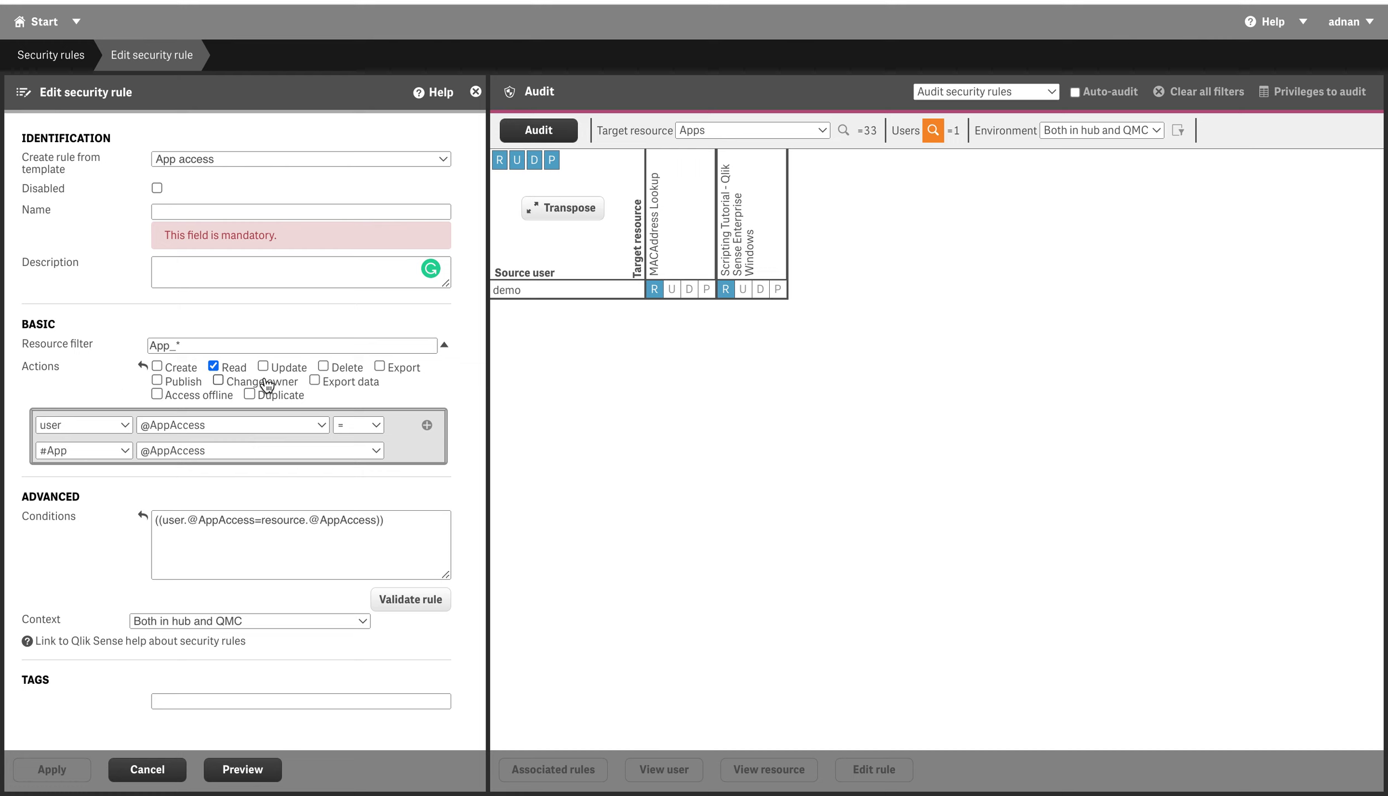
{"action": "left_click", "coordinate": [324, 367]}
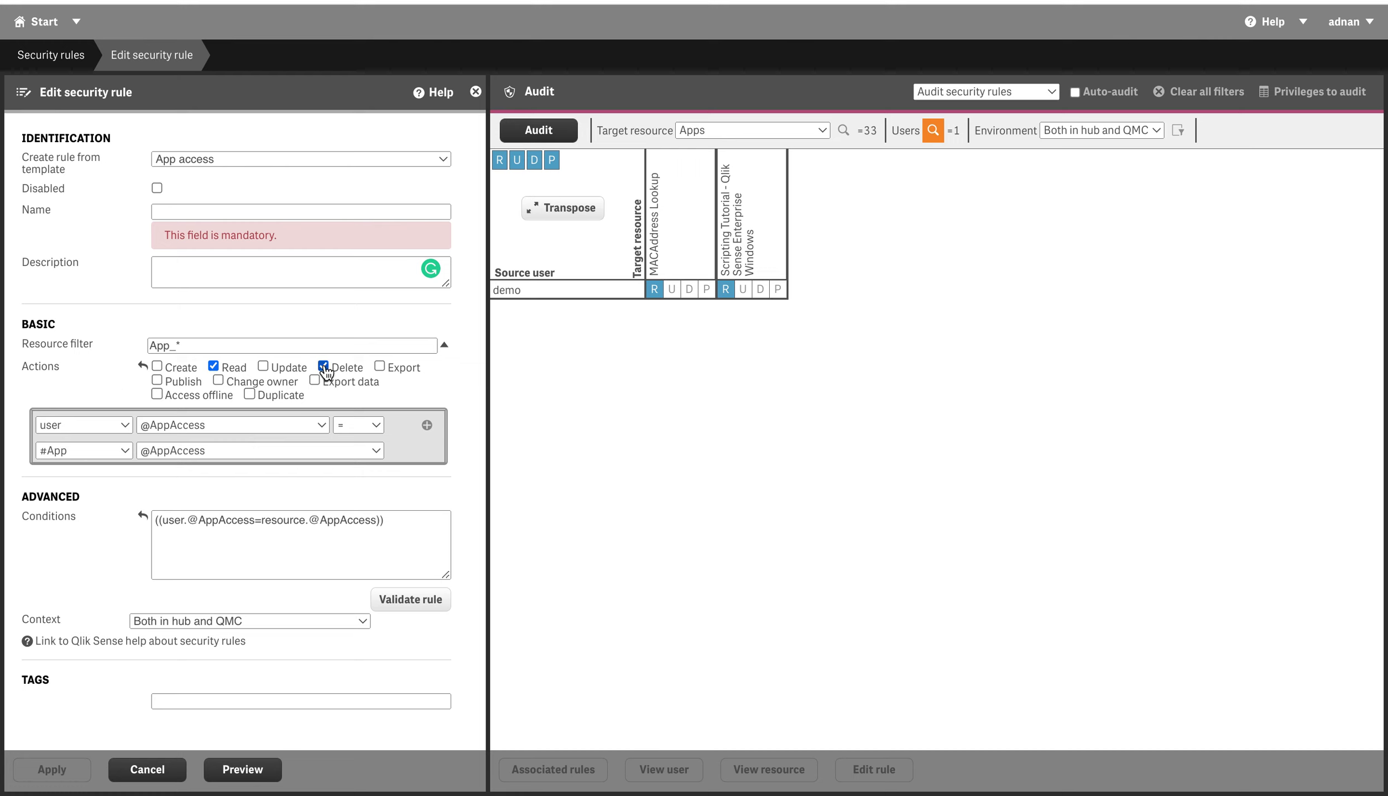
{"action": "left_click", "coordinate": [235, 768]}
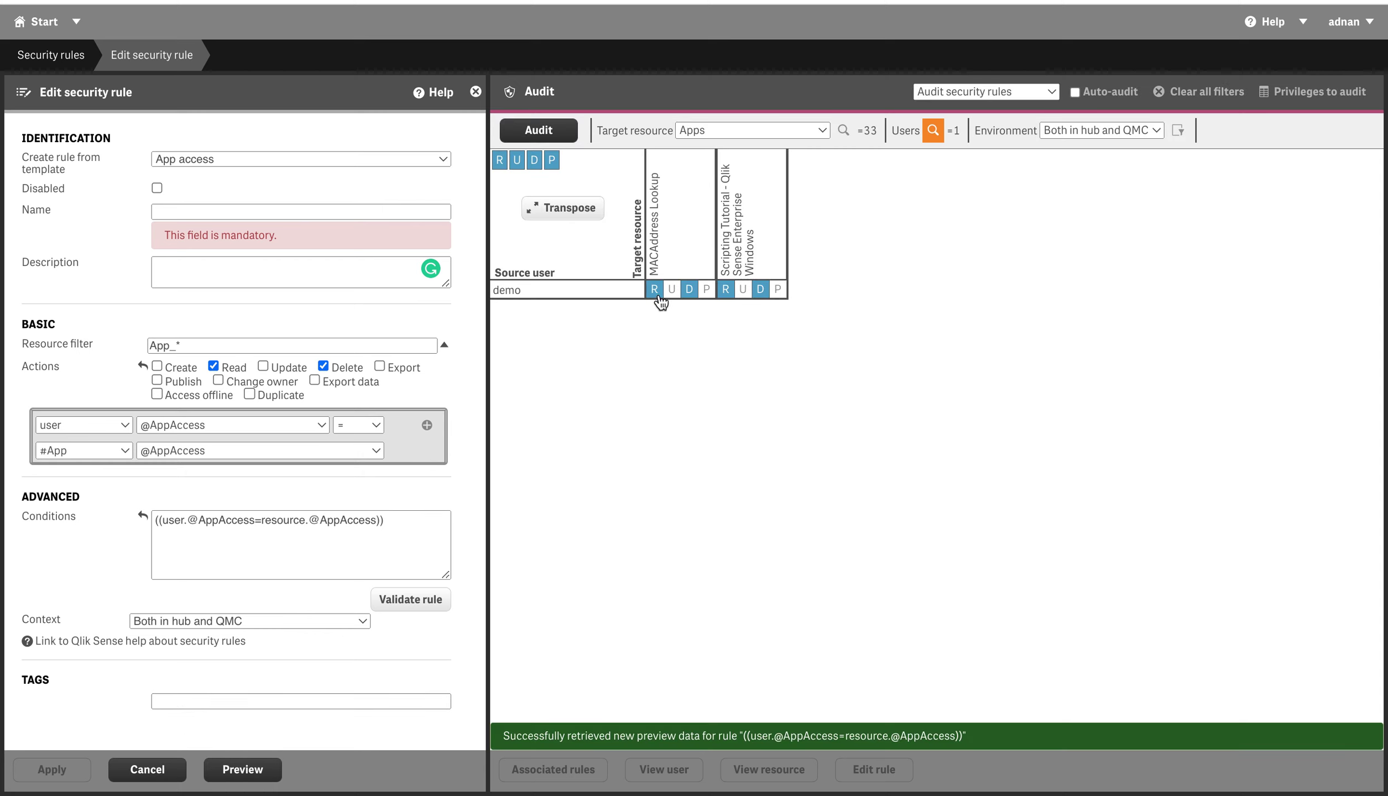